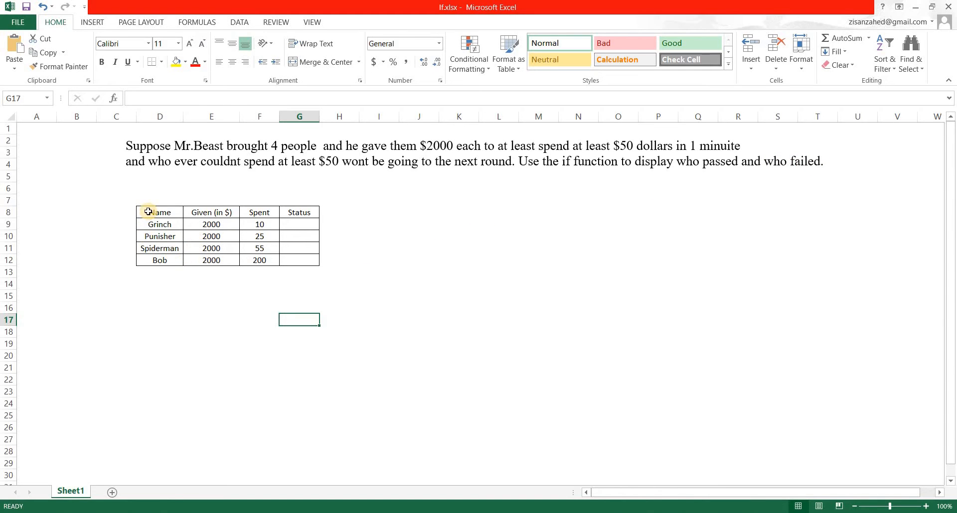
# Zoom the worksheet view to the contestant table in D8:G12
pyautogui.moveTo(148, 212); pyautogui.dragTo(299, 260)
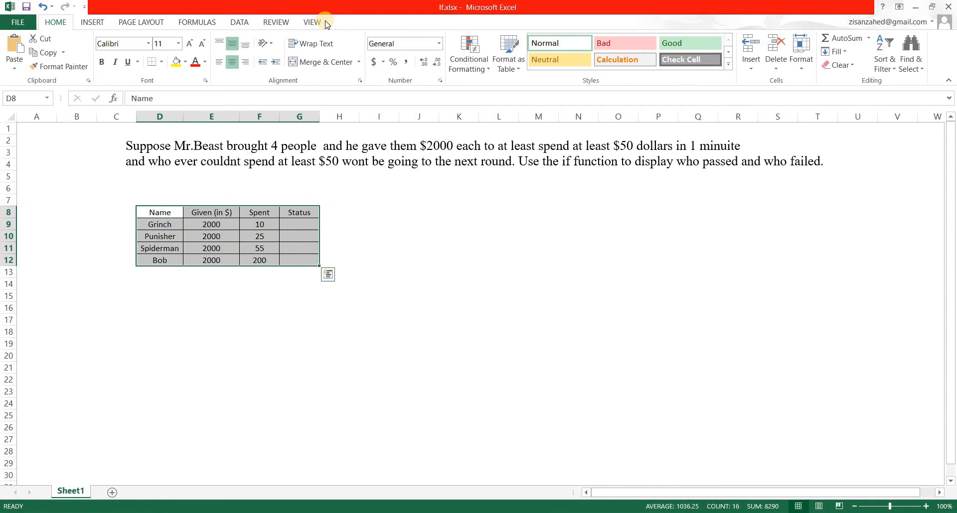
pyautogui.click(314, 22)
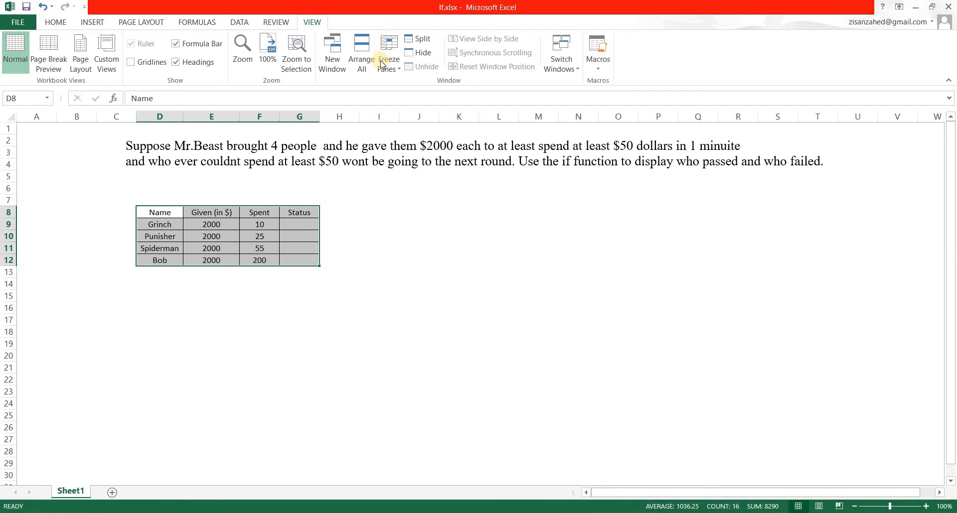
pyautogui.click(294, 61)
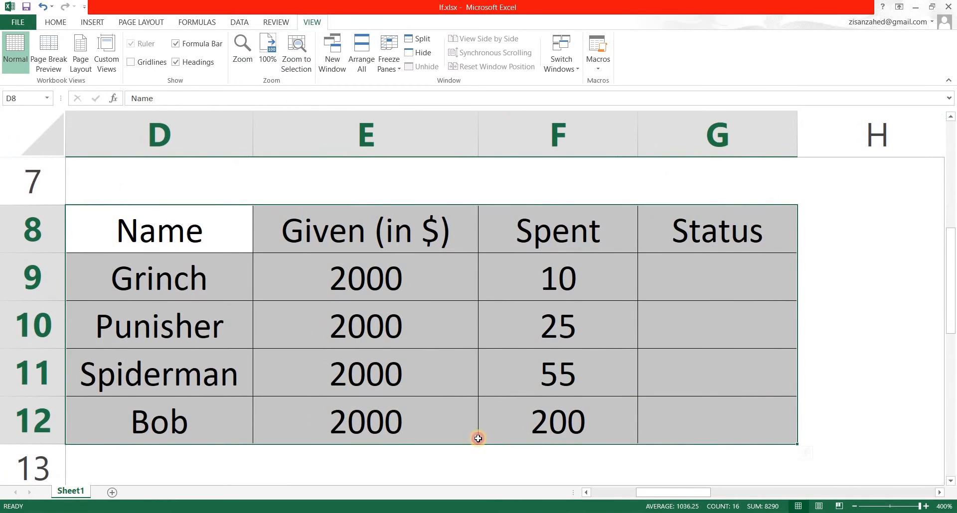
pyautogui.click(461, 386)
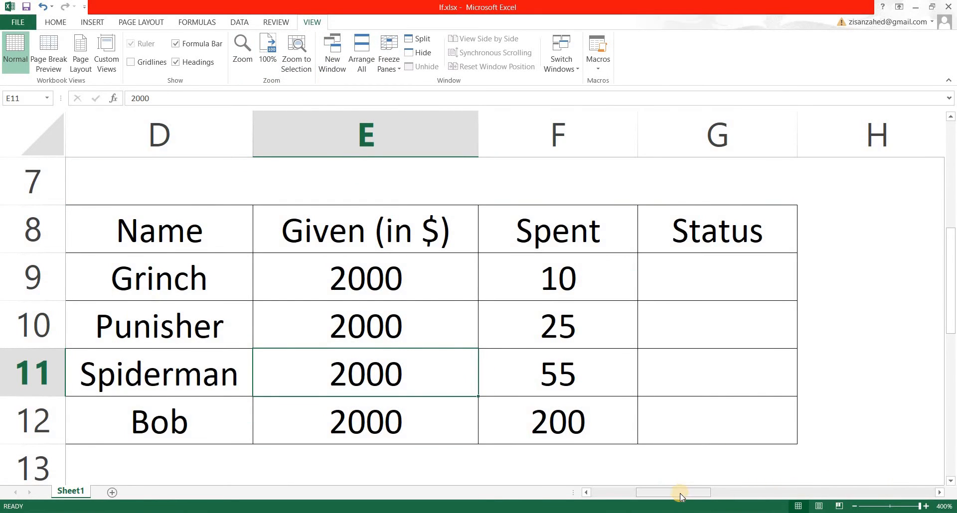
pyautogui.moveTo(679, 493); pyautogui.dragTo(681, 492)
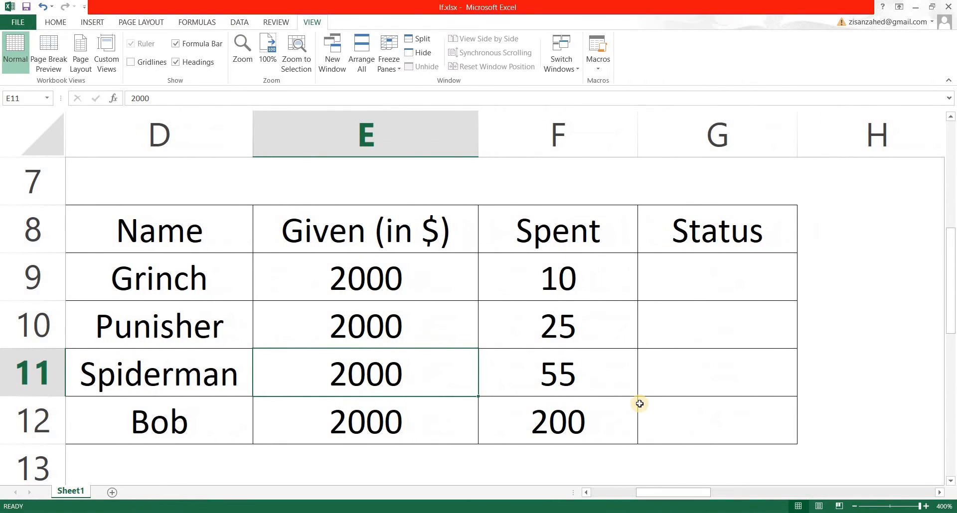
# Begin an IF formula in G9, Grinch's Status cell, with the logical test F9>=50
pyautogui.click(691, 277)
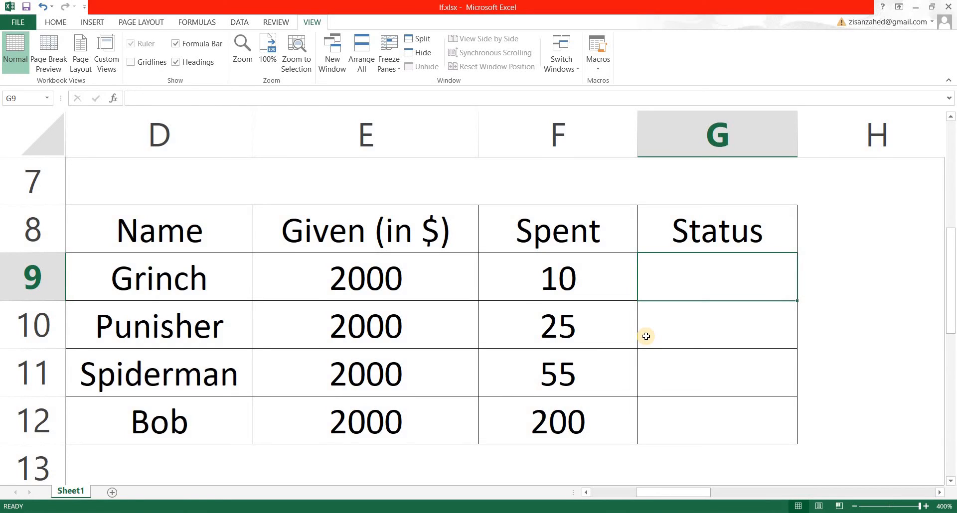
pyautogui.write('=')
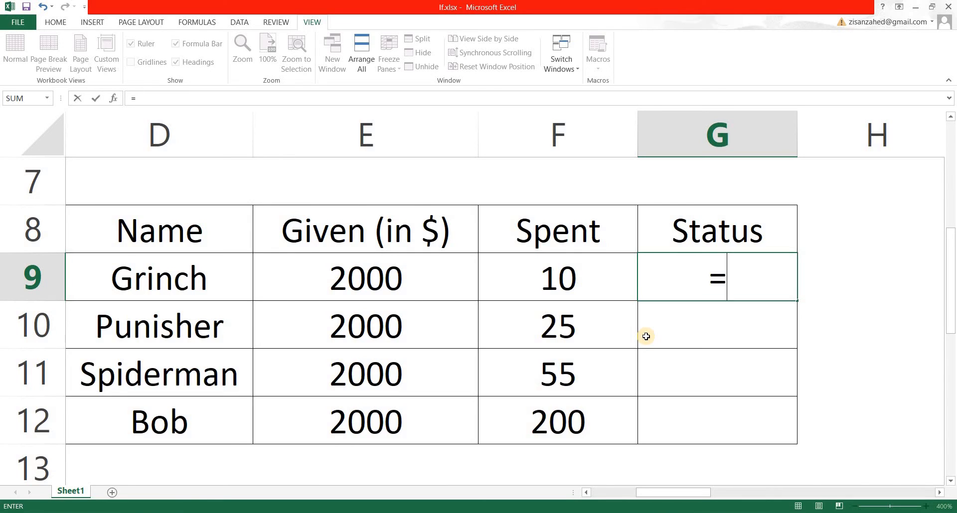
pyautogui.write('if')
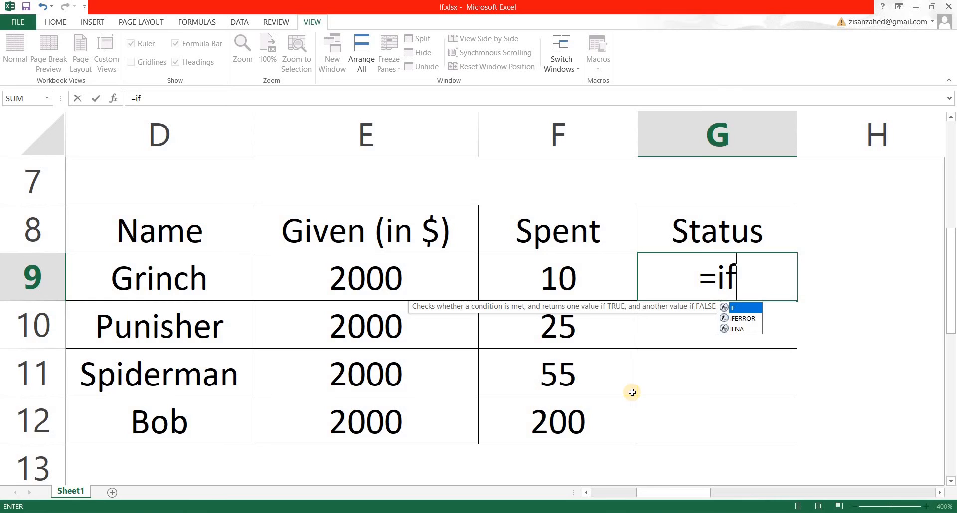
pyautogui.write('(')
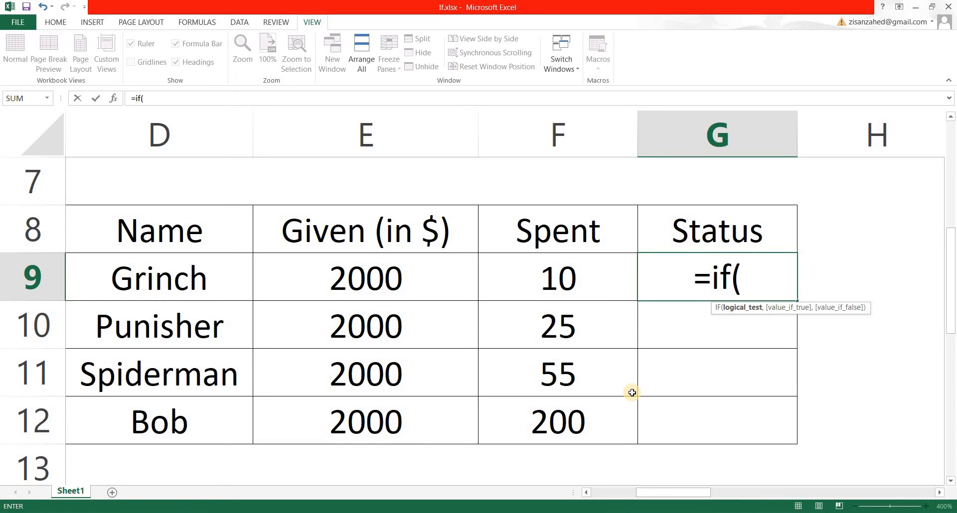
pyautogui.press('BackSpace')
pyautogui.press('Tab')
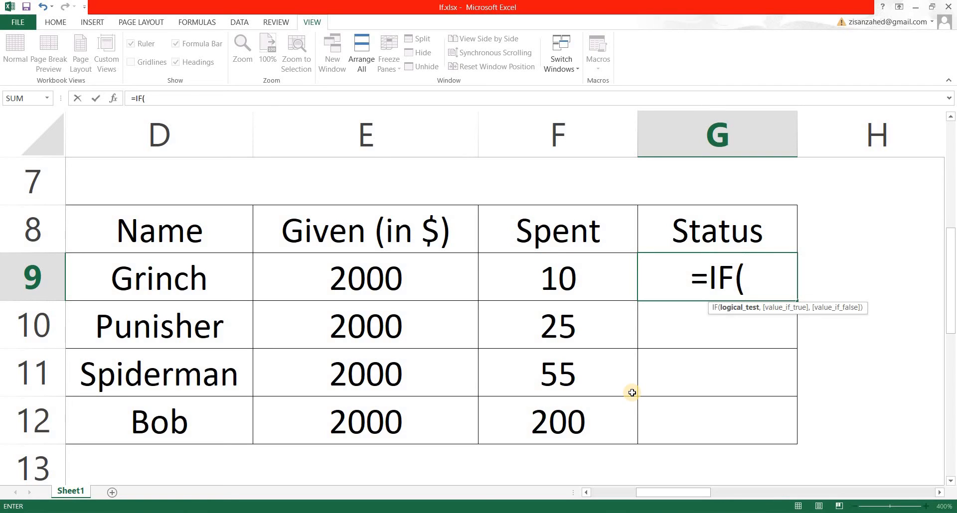
pyautogui.click(556, 282)
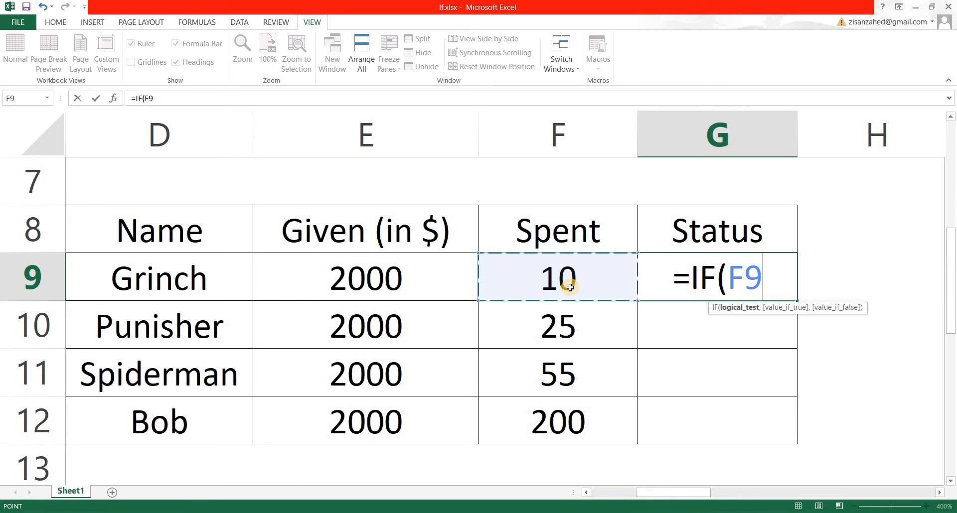
pyautogui.write('>')
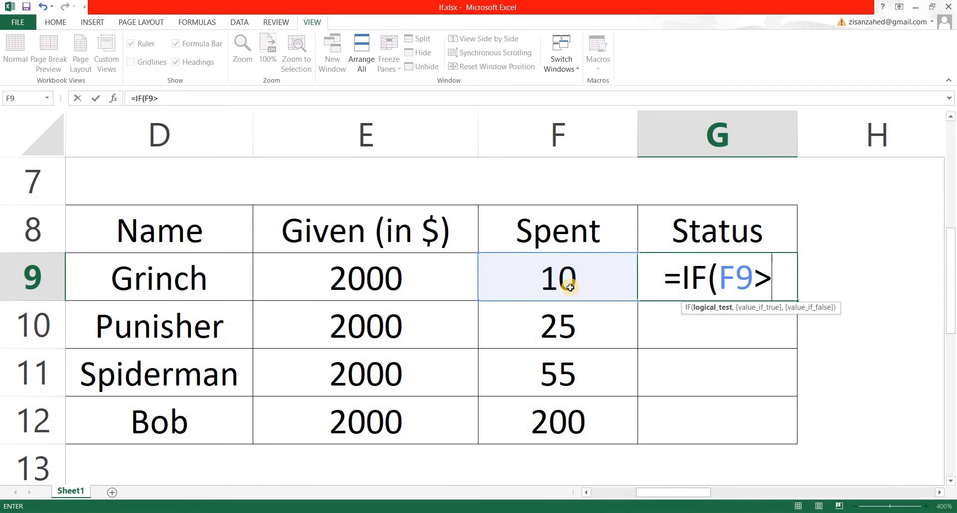
pyautogui.write('=')
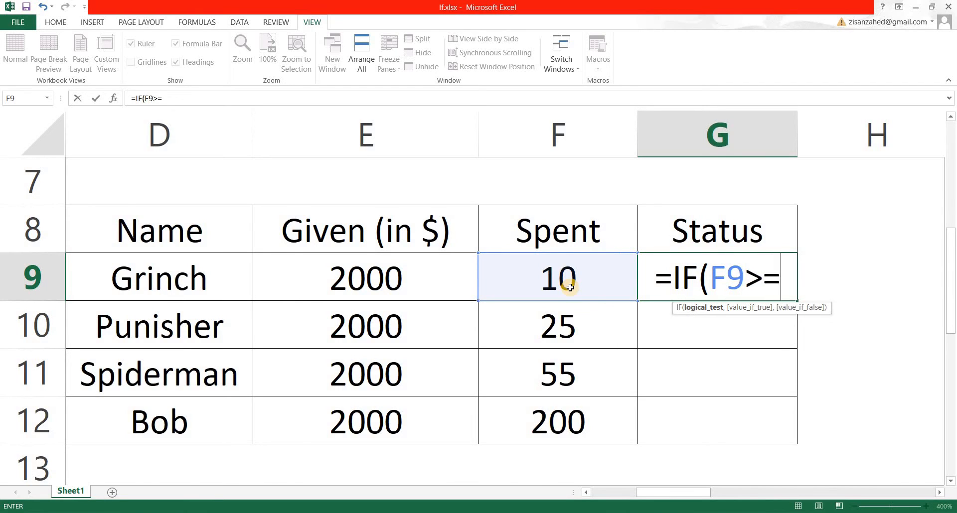
pyautogui.write('50')
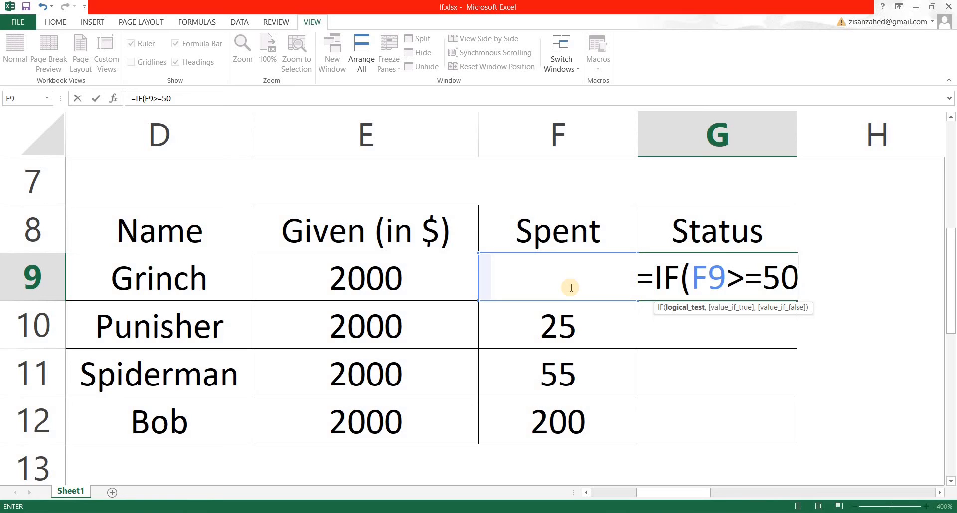
# Complete the G9 formula with "Passed" as the true value and "failed" as the false value
pyautogui.write(',')
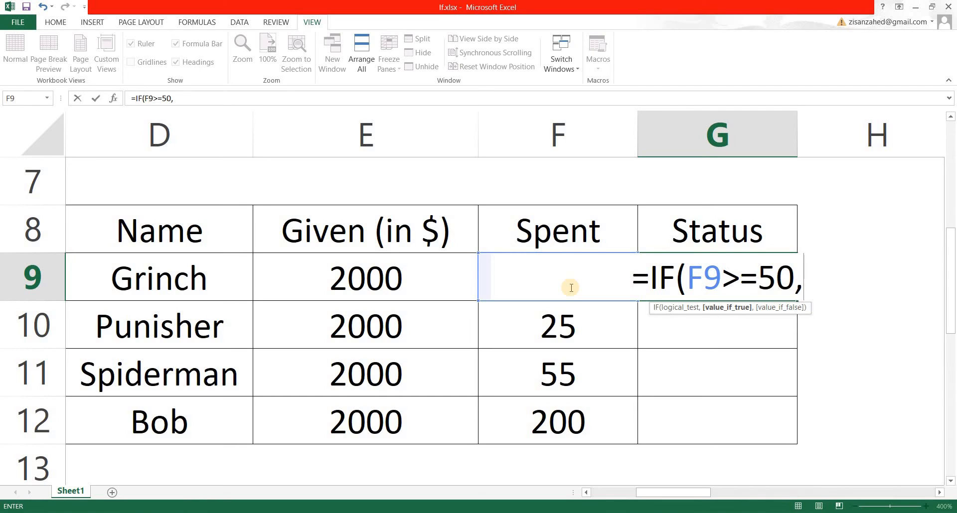
pyautogui.write('"')
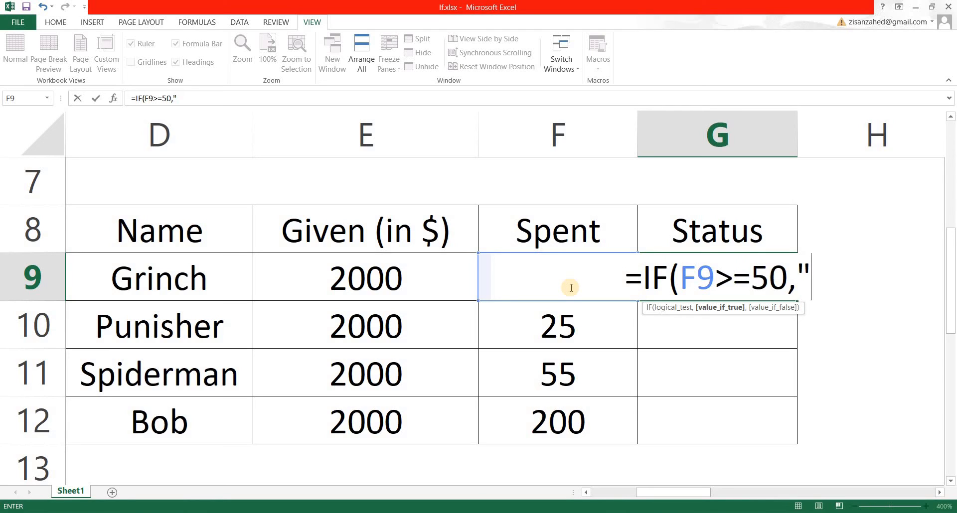
pyautogui.write('P')
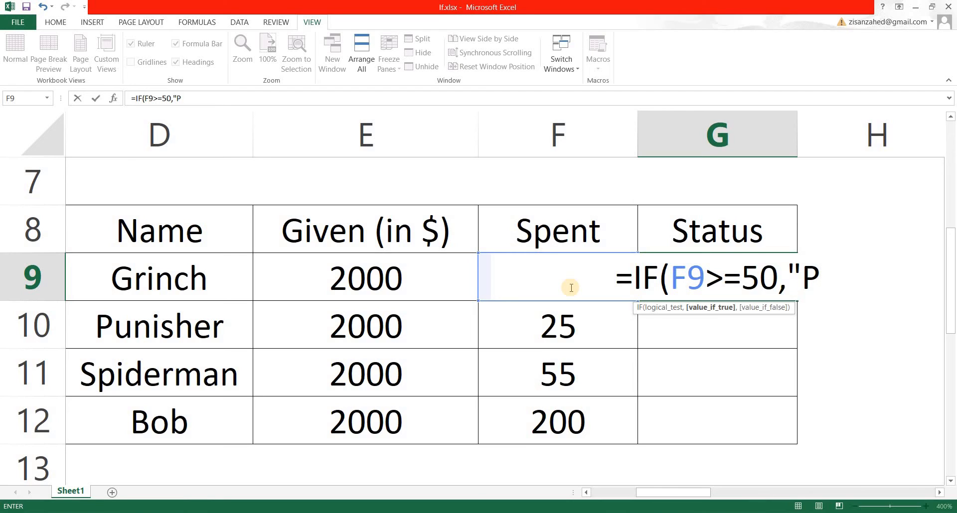
pyautogui.write('a')
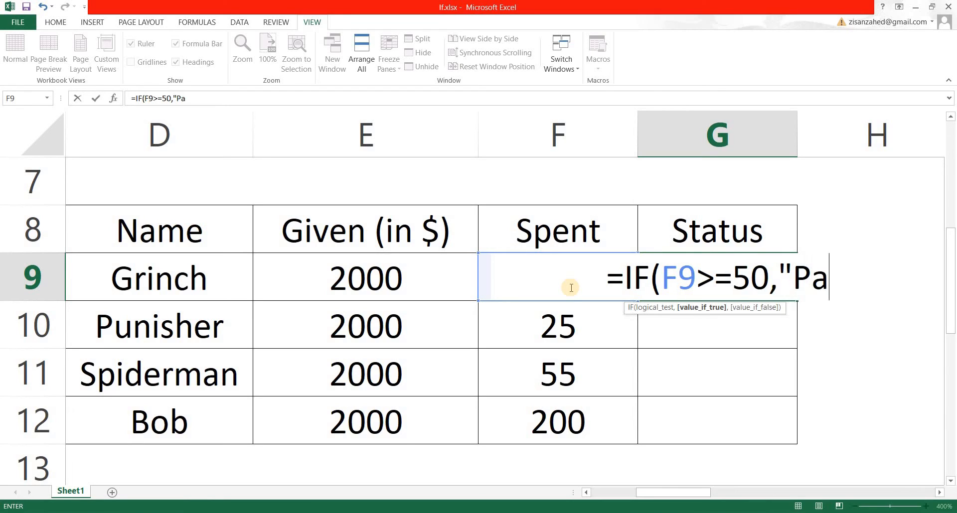
pyautogui.write('ssed')
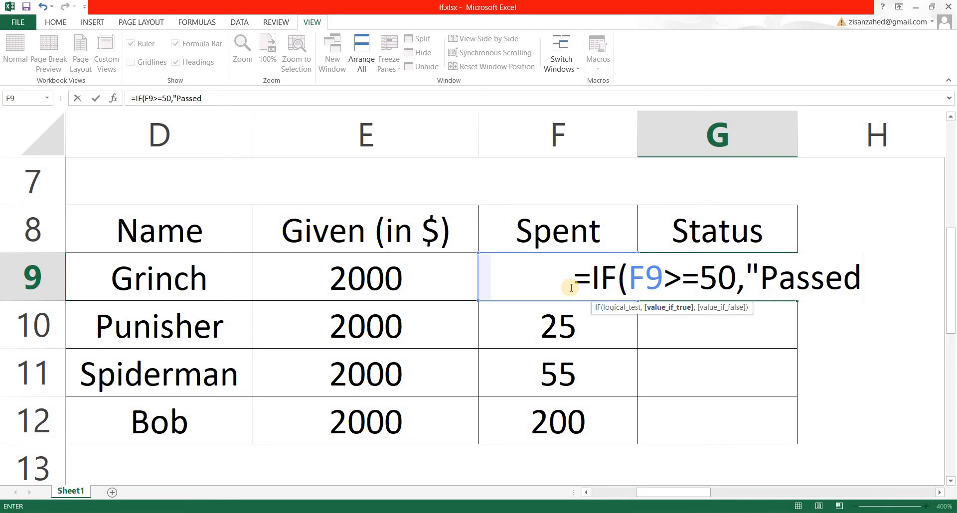
pyautogui.write('",')
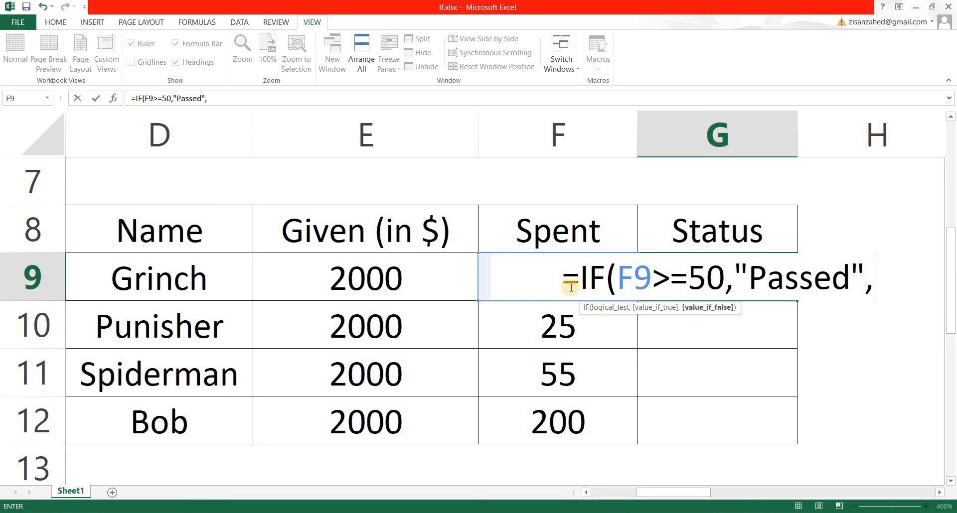
pyautogui.write('"')
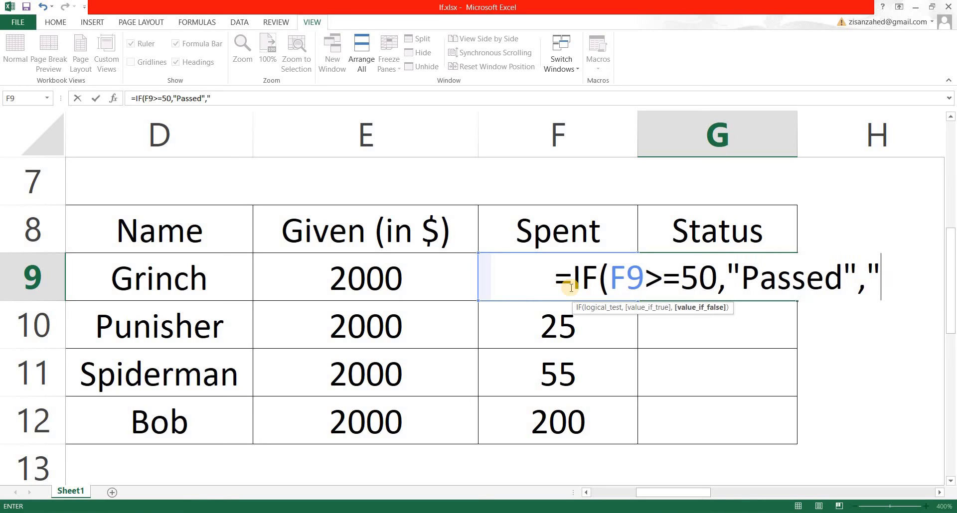
pyautogui.write('failed')
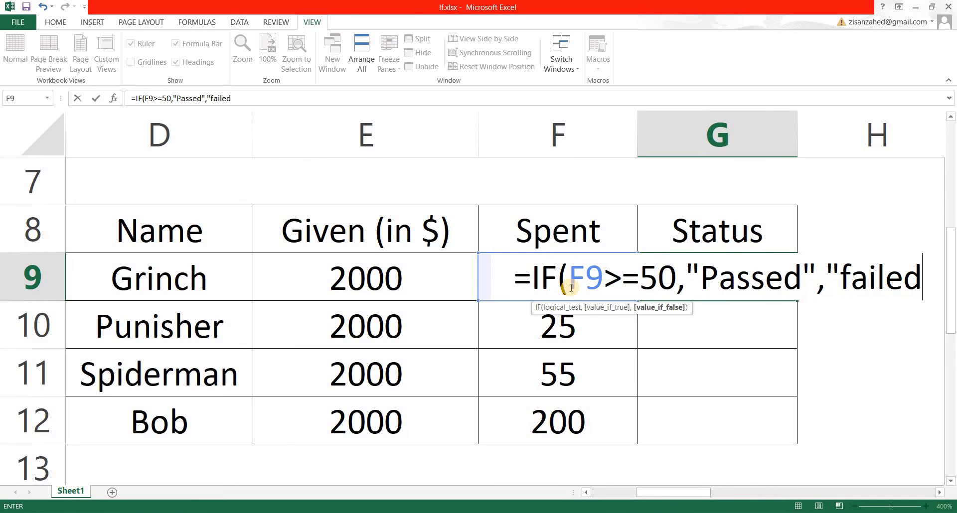
pyautogui.write('"')
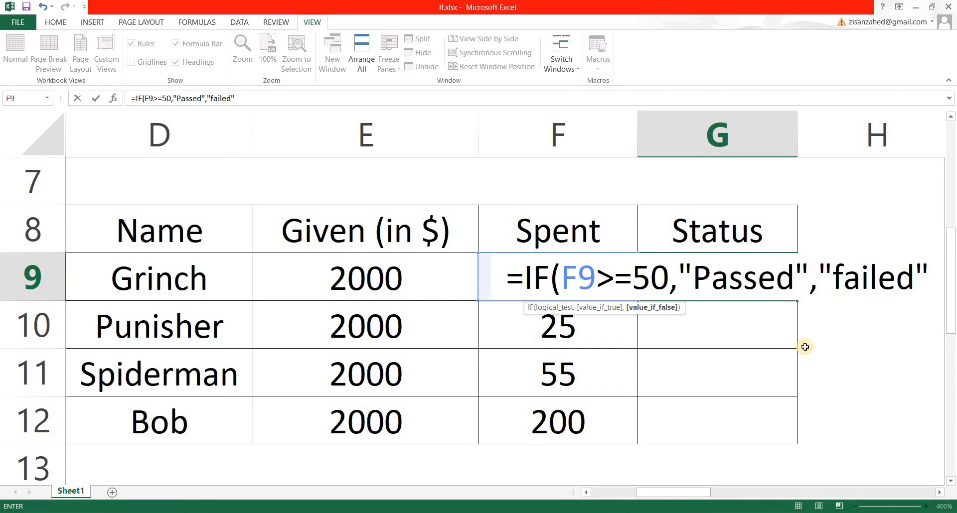
pyautogui.write(')')
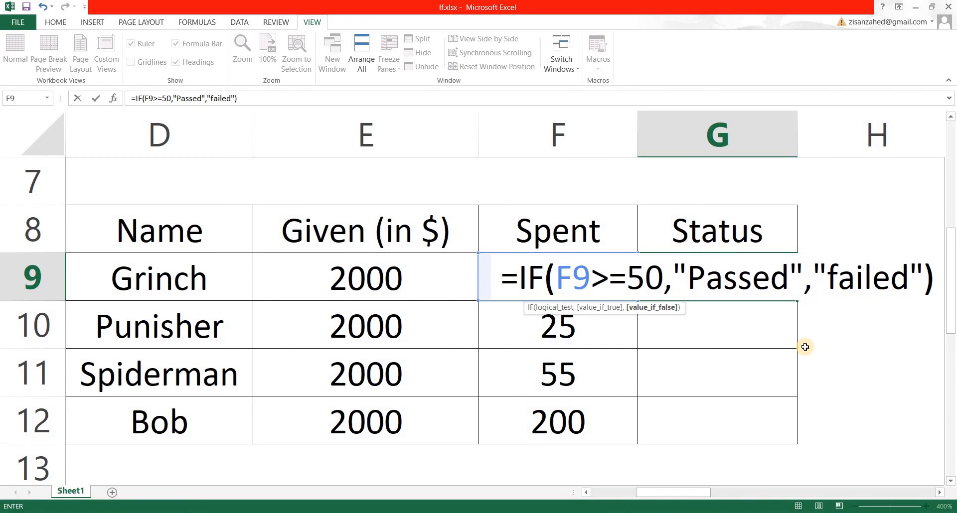
pyautogui.press('Return')
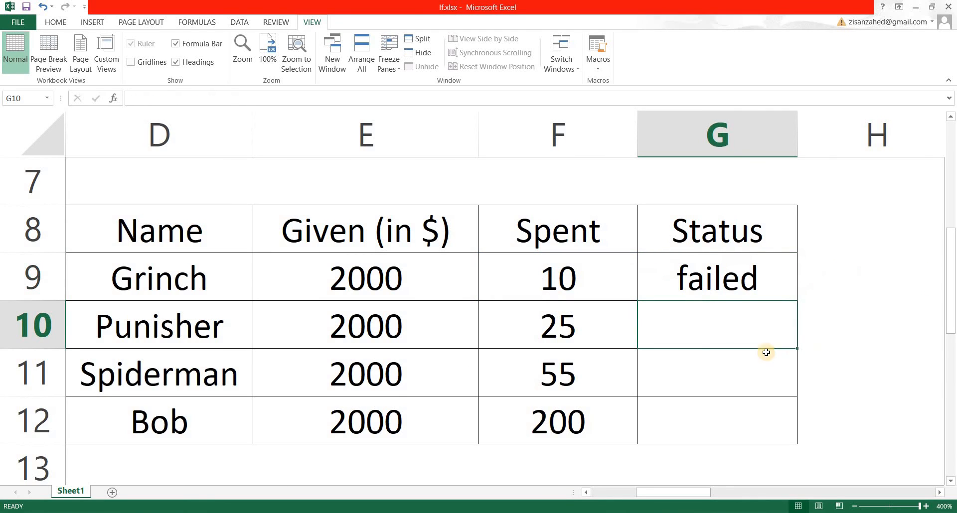
# Try filling the G9 formula down the Status column to G12, and undo the fill
pyautogui.click(692, 282)
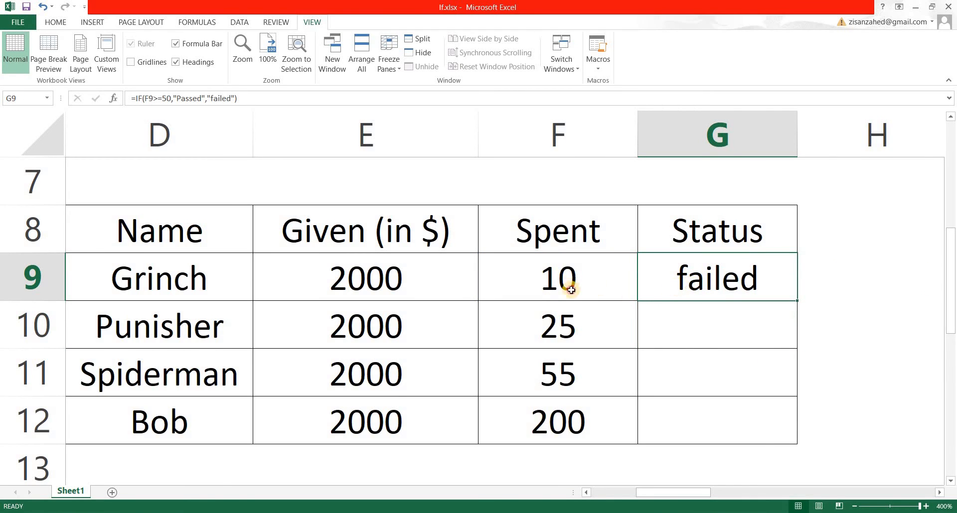
pyautogui.click(571, 285)
pyautogui.click(709, 275)
pyautogui.moveTo(797, 301); pyautogui.dragTo(818, 331)
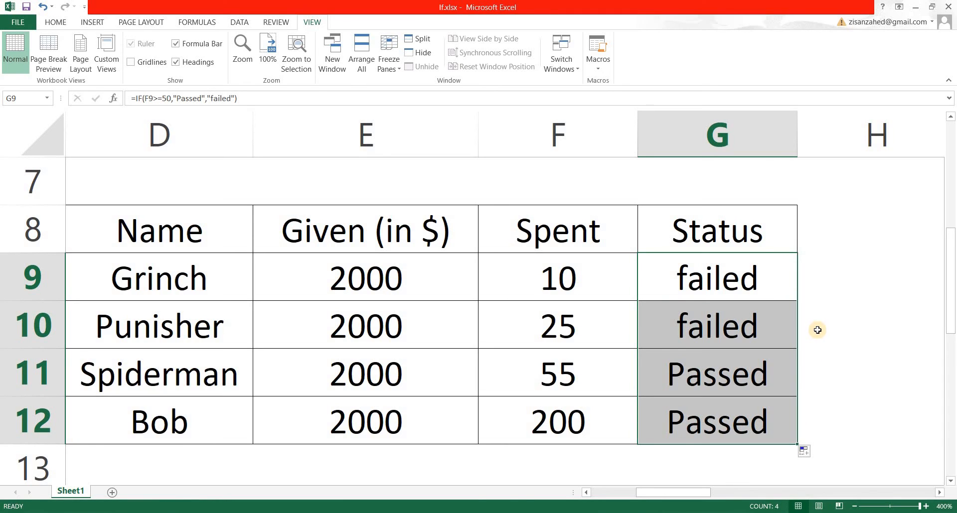
pyautogui.hotkey('ctrl', 'z')
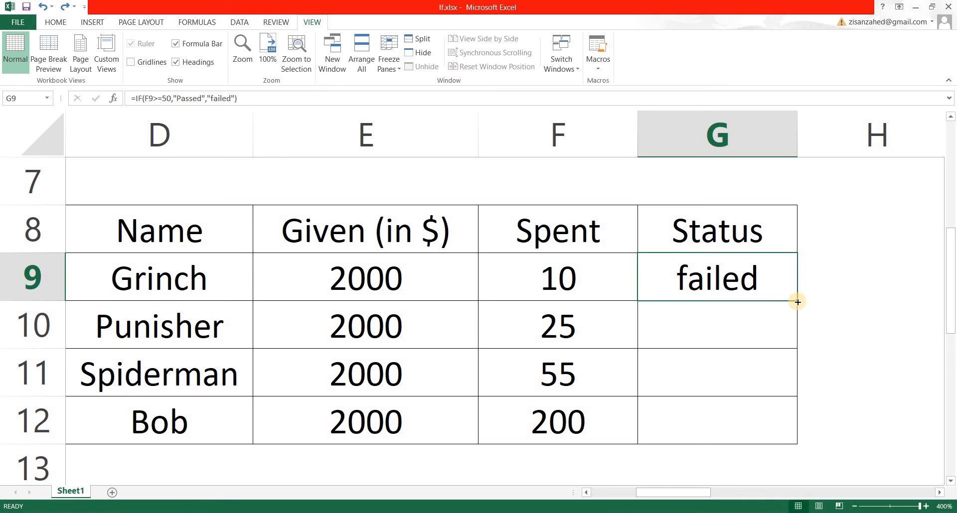
# Fill the G9 formula down the Status column through G12 and deselect the range
pyautogui.doubleClick(797, 302)
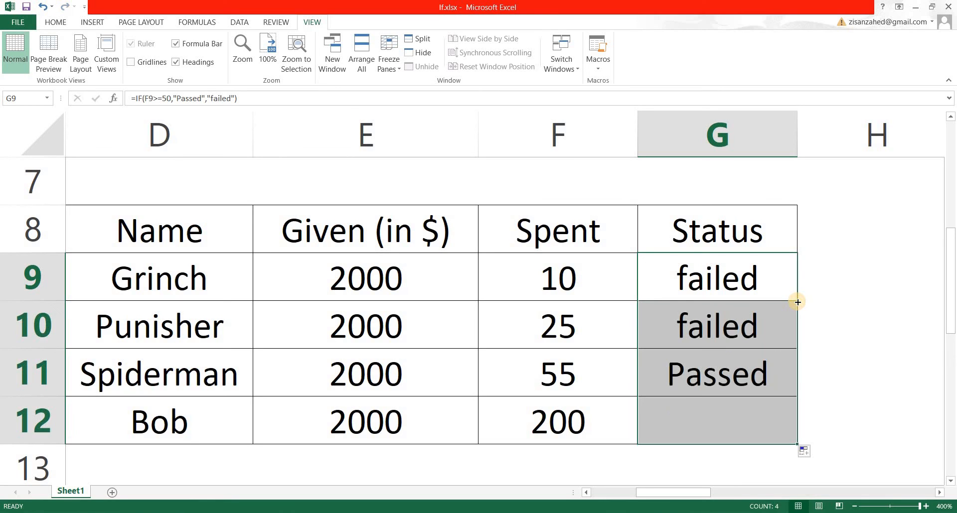
pyautogui.click(820, 358)
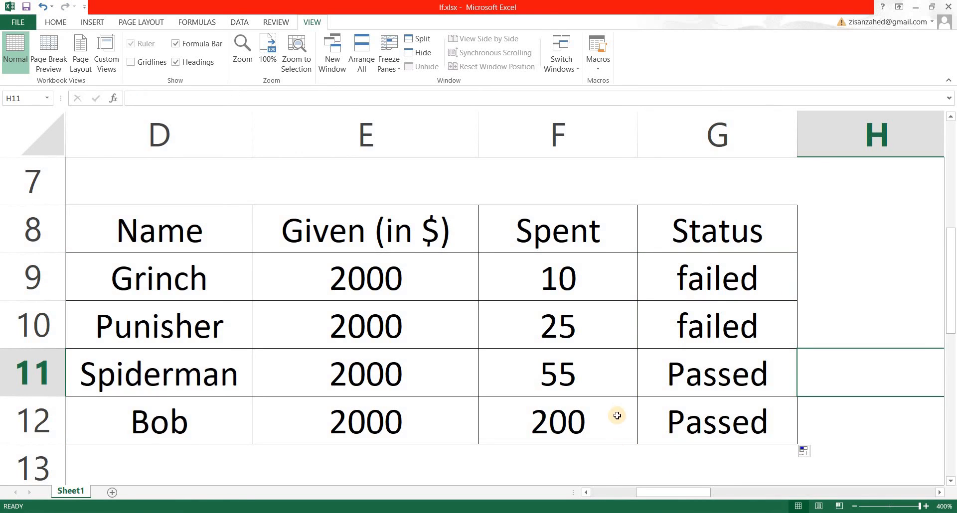
# Compare each contestant's Spent amount with the Status formula beside it in rows 9 to 12
pyautogui.click(561, 295)
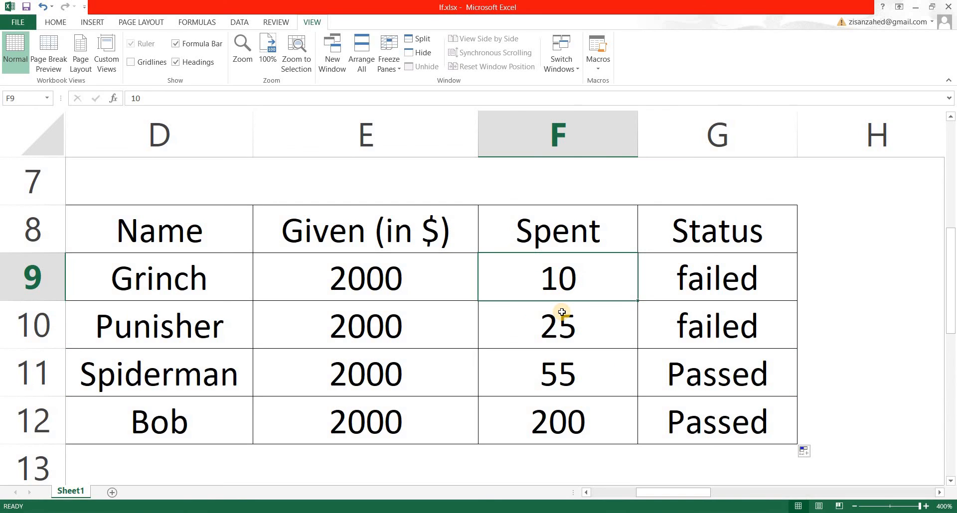
pyautogui.click(698, 296)
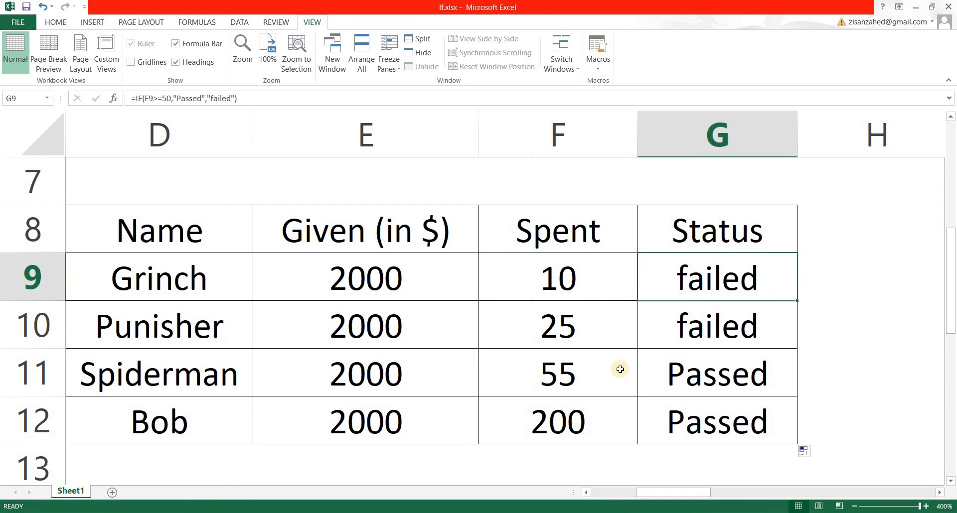
pyautogui.click(567, 331)
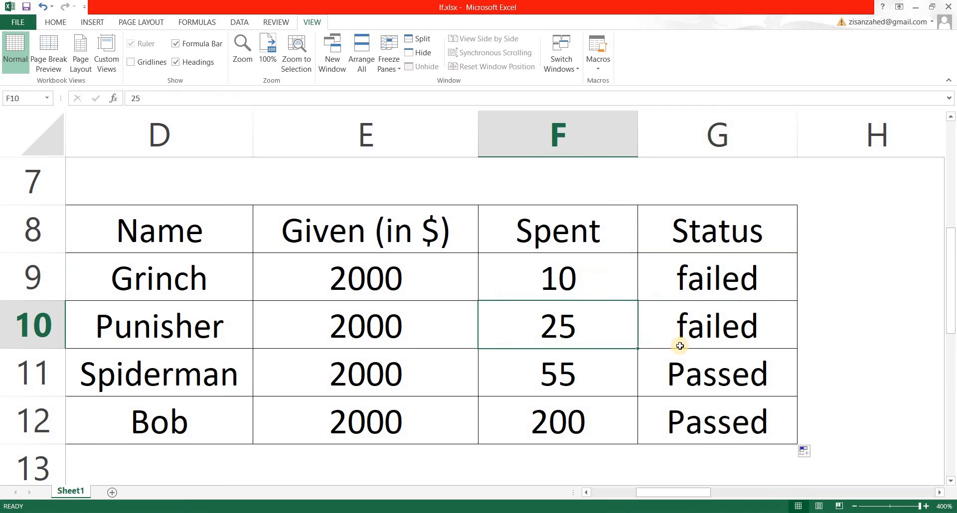
pyautogui.press('Right')
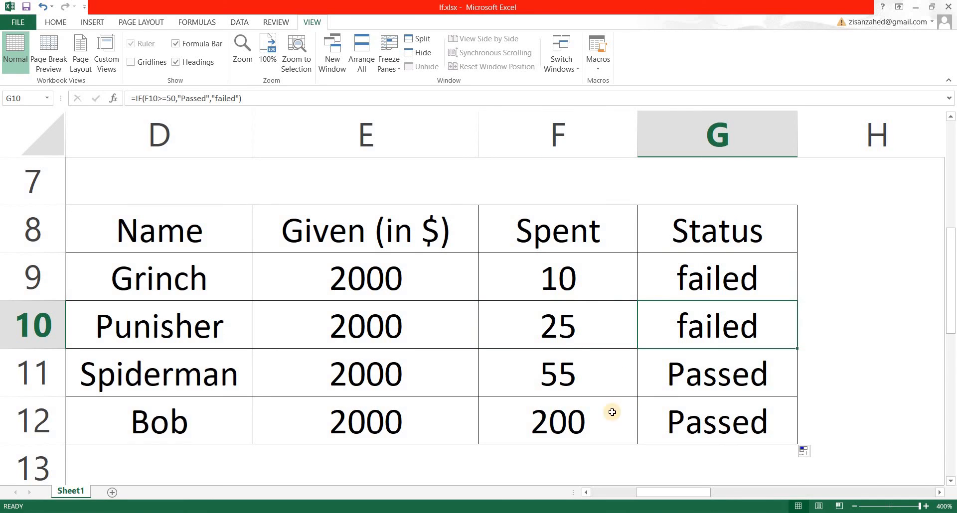
pyautogui.press('Left')
pyautogui.press('Down')
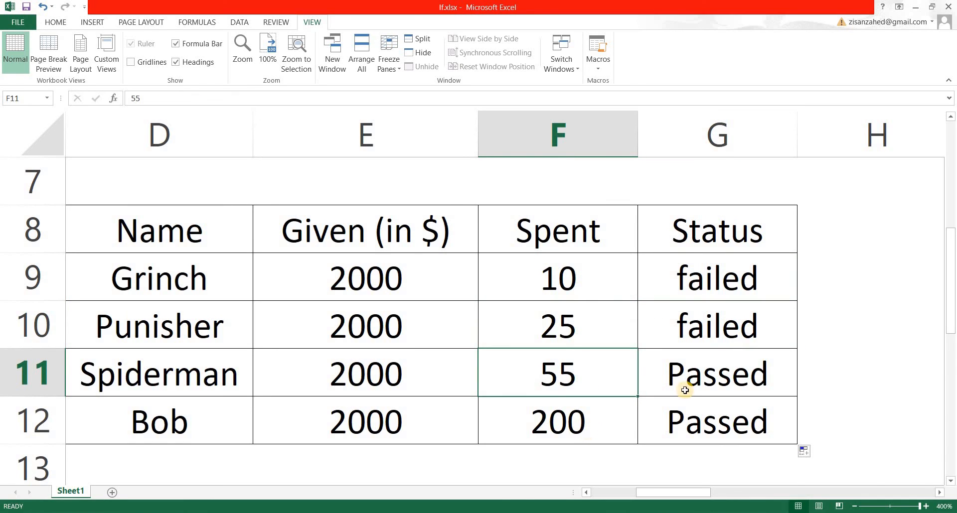
pyautogui.press('Right')
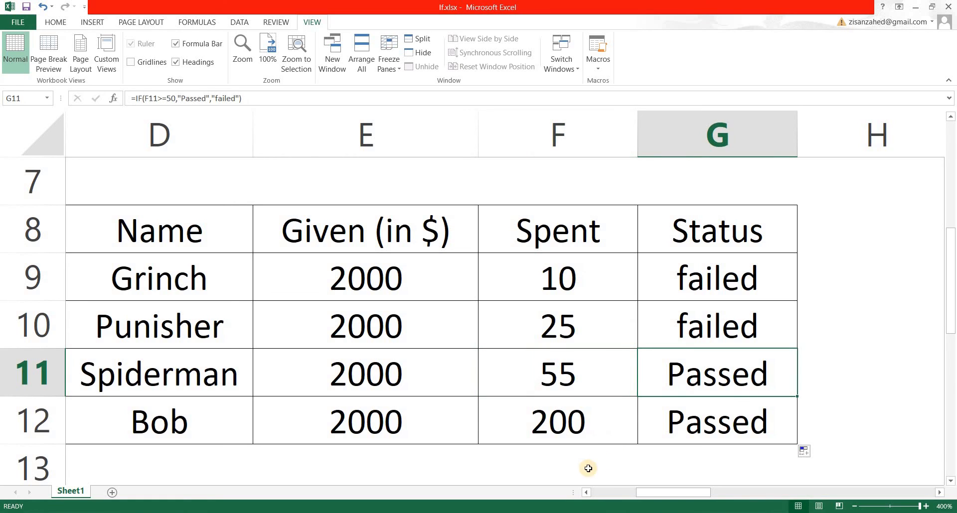
pyautogui.press('Left')
pyautogui.press('Down')
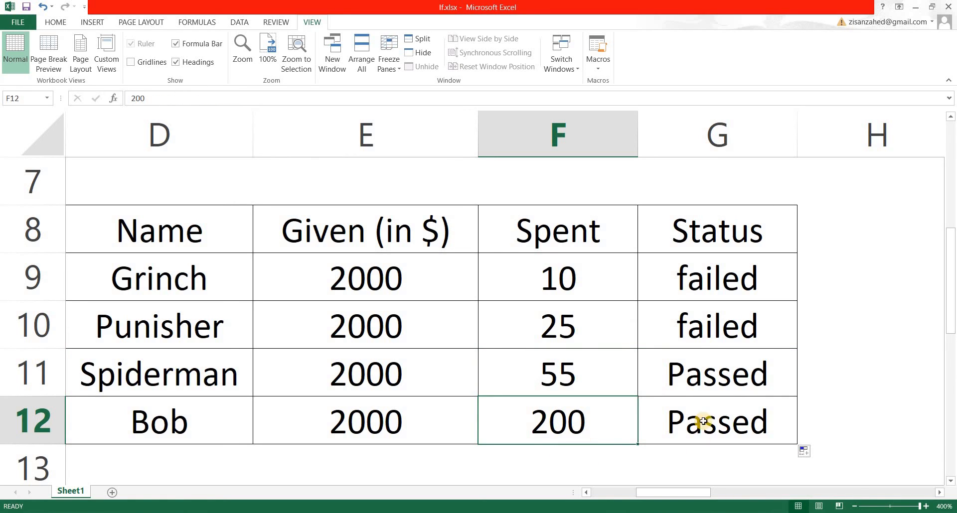
pyautogui.press('Right')
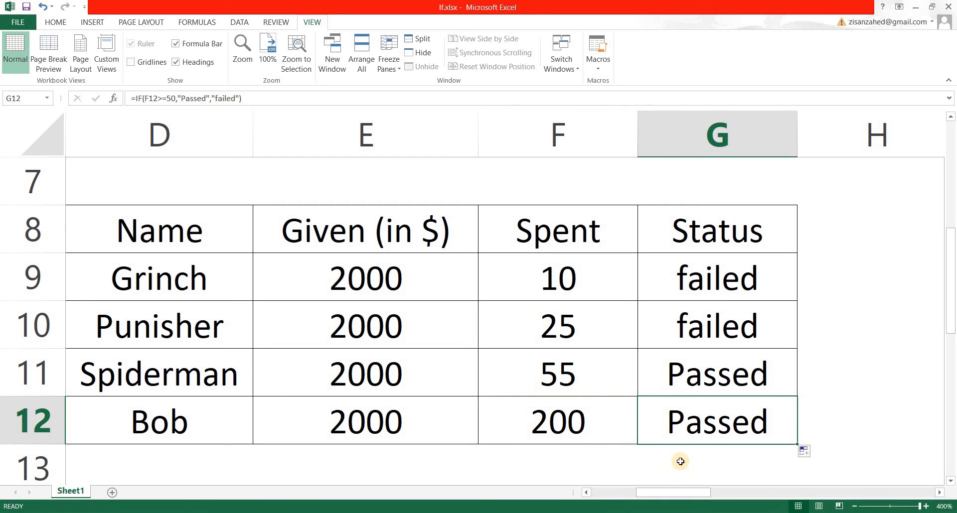